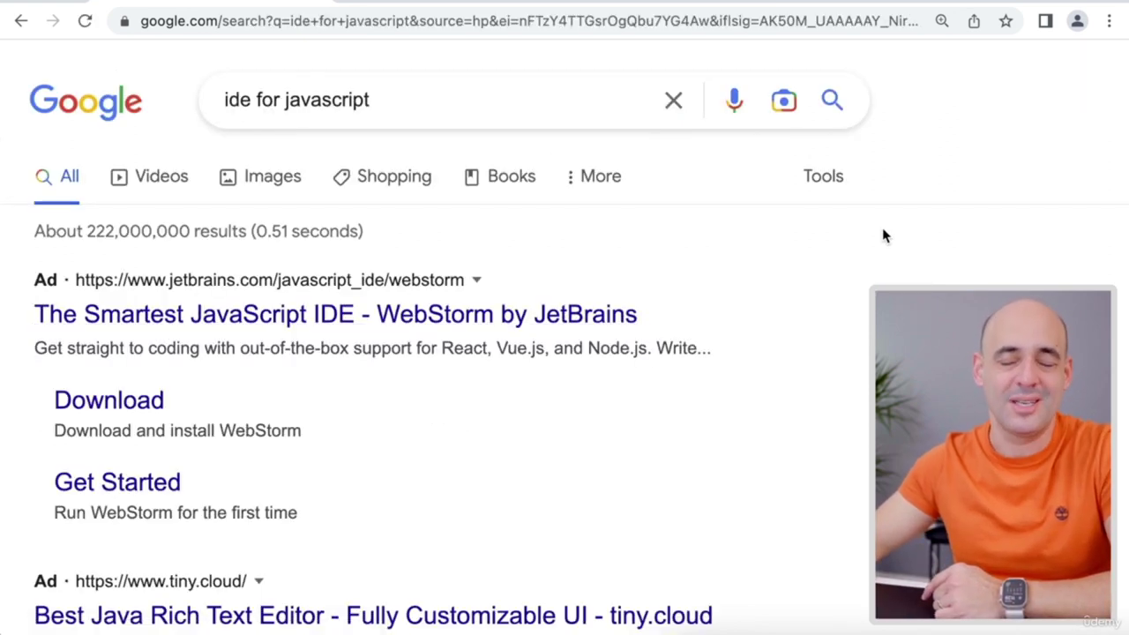
{"action": "scroll", "coordinate": [881, 233], "scroll_direction": "down", "scroll_amount": 3}
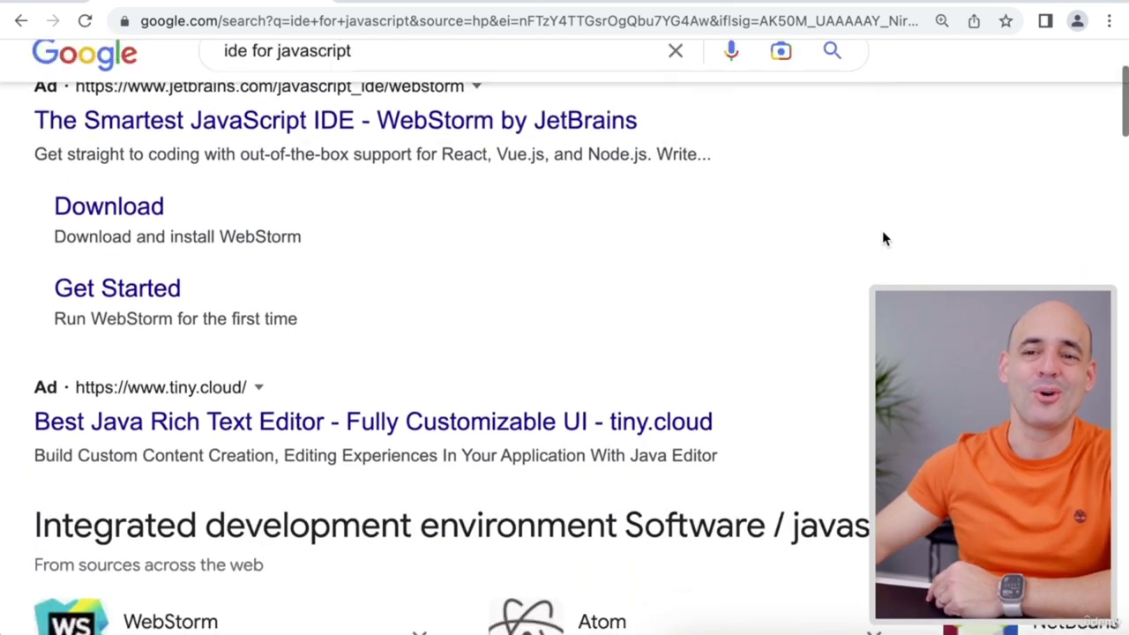
{"action": "scroll", "coordinate": [882, 234], "scroll_direction": "up", "scroll_amount": 3}
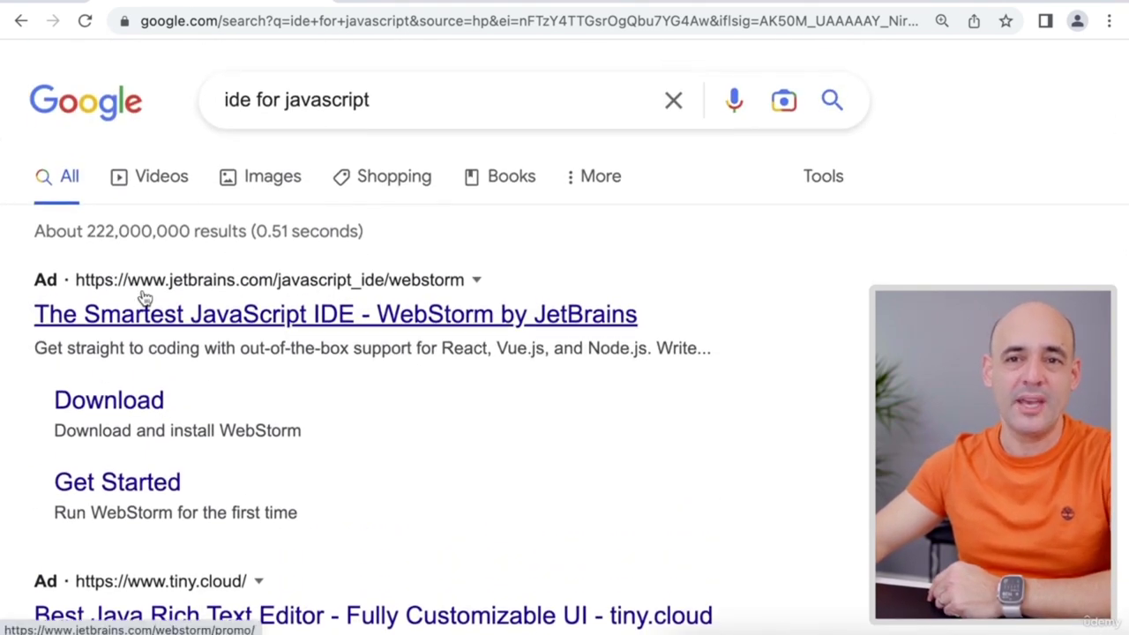
{"action": "scroll", "coordinate": [144, 297], "scroll_direction": "down", "scroll_amount": 5}
{"action": "scroll", "coordinate": [264, 300], "scroll_direction": "down", "scroll_amount": 4}
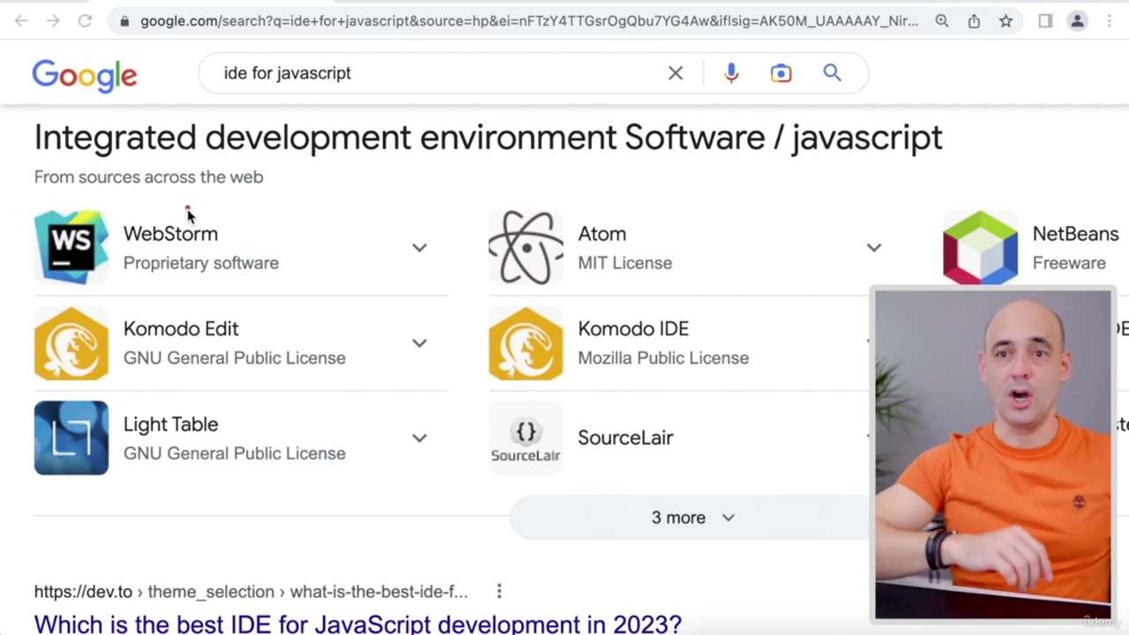
{"action": "mouse_move", "coordinate": [316, 207]}
{"action": "left_mouse_down"}
{"action": "mouse_move", "coordinate": [273, 234]}
{"action": "mouse_move", "coordinate": [257, 231]}
{"action": "mouse_move", "coordinate": [325, 214]}
{"action": "left_mouse_up"}
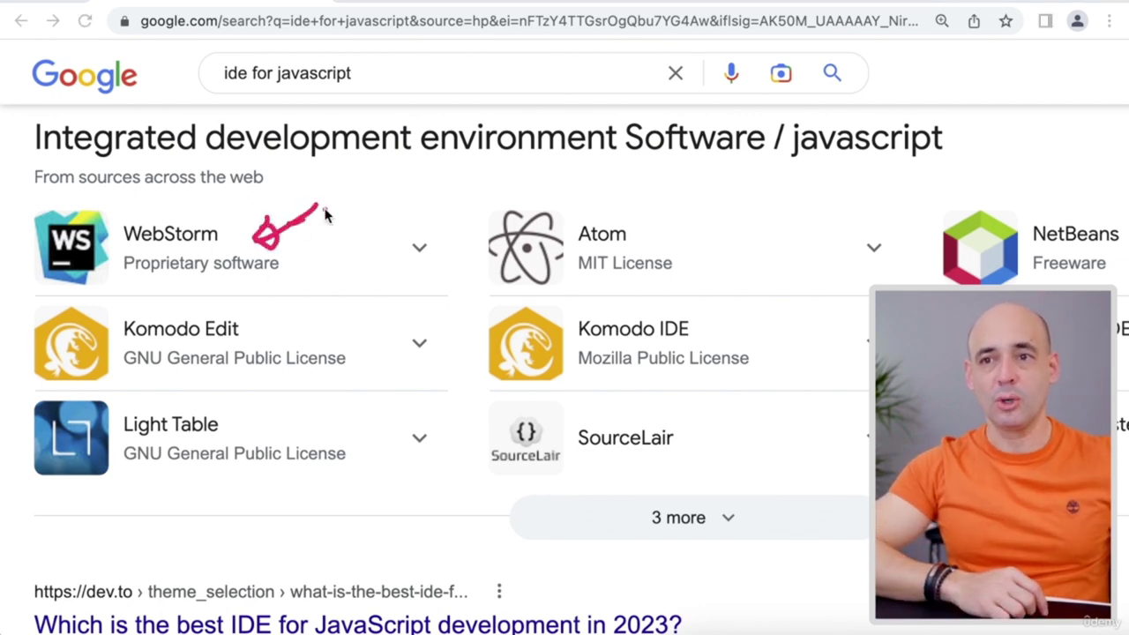
{"action": "mouse_move", "coordinate": [633, 210]}
{"action": "left_mouse_down"}
{"action": "mouse_move", "coordinate": [561, 231]}
{"action": "mouse_move", "coordinate": [623, 307]}
{"action": "mouse_move", "coordinate": [710, 315]}
{"action": "mouse_move", "coordinate": [649, 206]}
{"action": "left_mouse_up"}
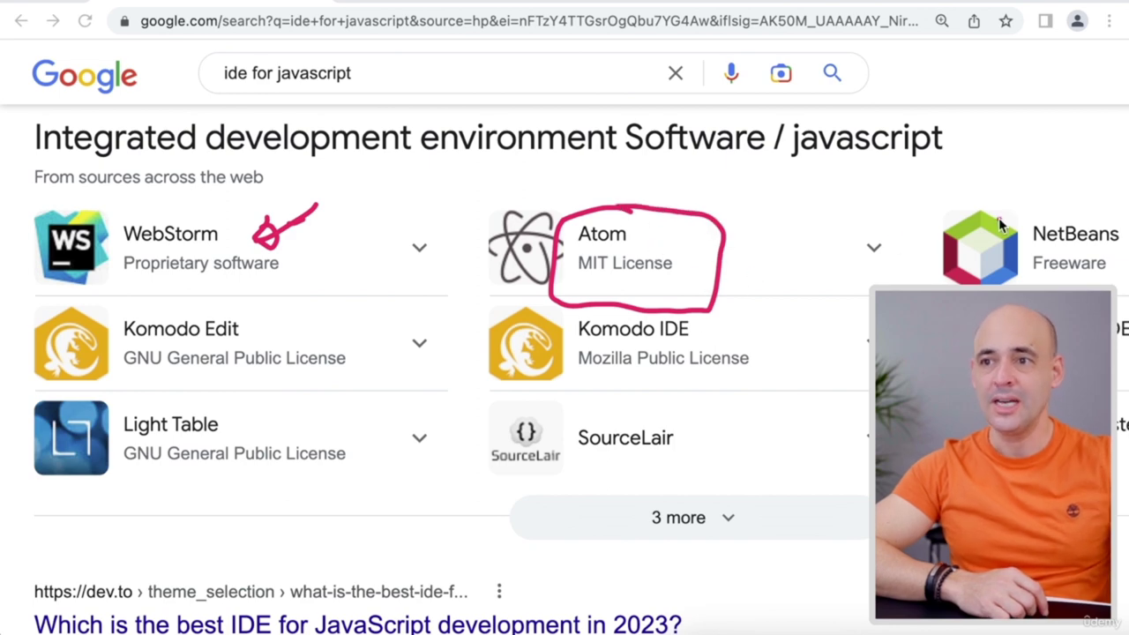
{"action": "left_click_drag", "start_coordinate": [1092, 201], "coordinate": [1042, 229]}
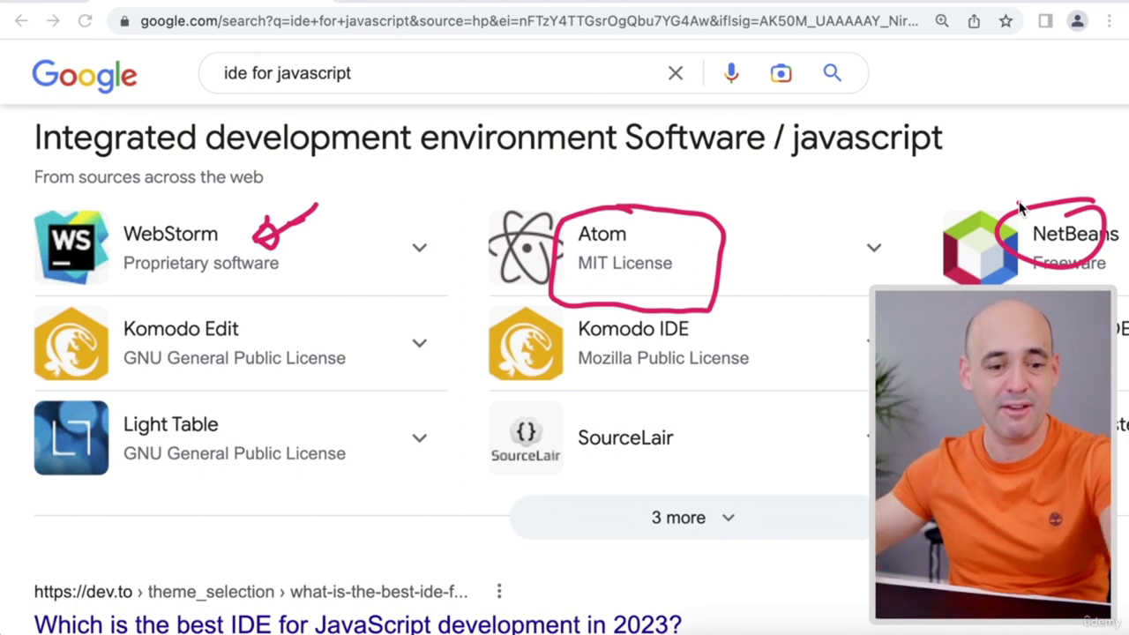
{"action": "key", "text": "Escape"}
{"action": "scroll", "coordinate": [529, 295], "scroll_direction": "down", "scroll_amount": 7}
{"action": "scroll", "coordinate": [529, 298], "scroll_direction": "down", "scroll_amount": 10}
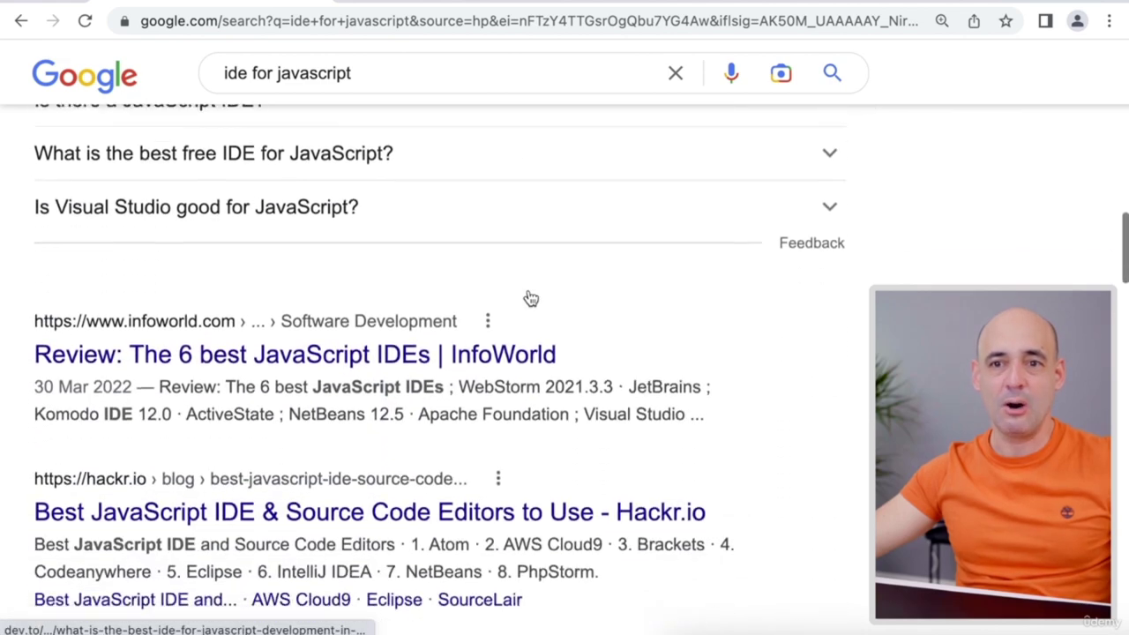
{"action": "scroll", "coordinate": [530, 298], "scroll_direction": "down", "scroll_amount": 8}
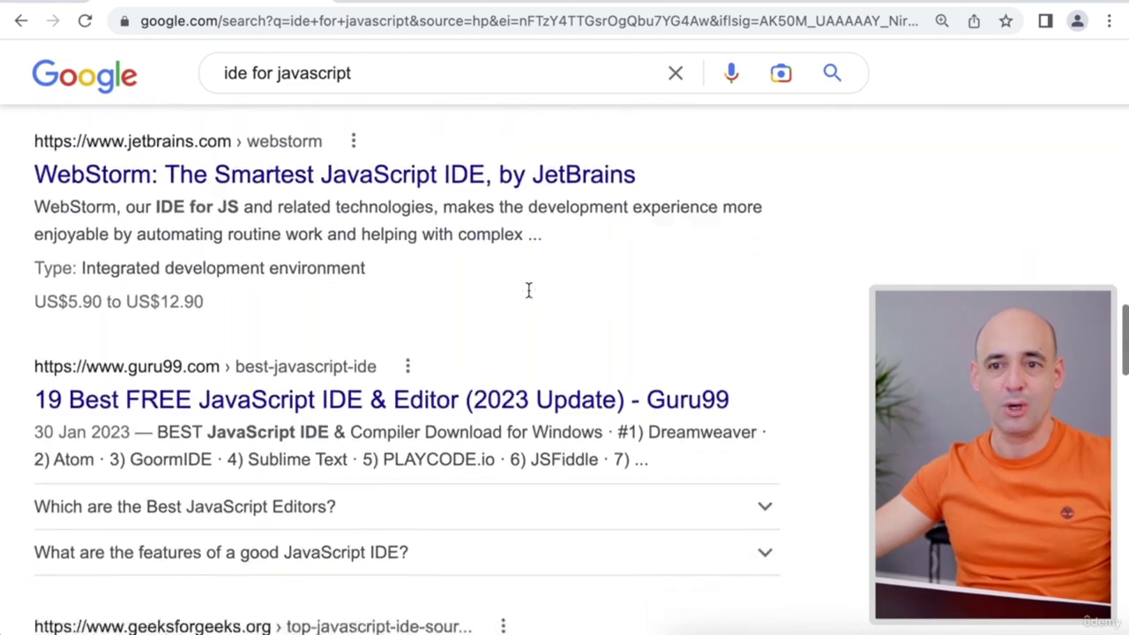
{"action": "scroll", "coordinate": [529, 297], "scroll_direction": "down", "scroll_amount": 3}
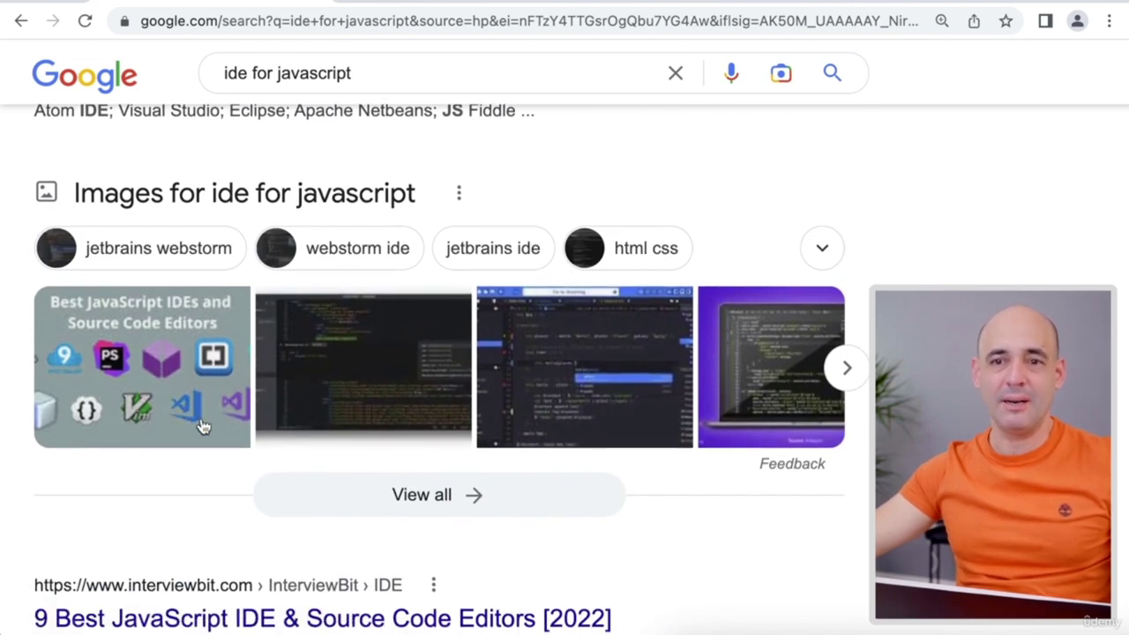
{"action": "scroll", "coordinate": [202, 427], "scroll_direction": "up", "scroll_amount": 20}
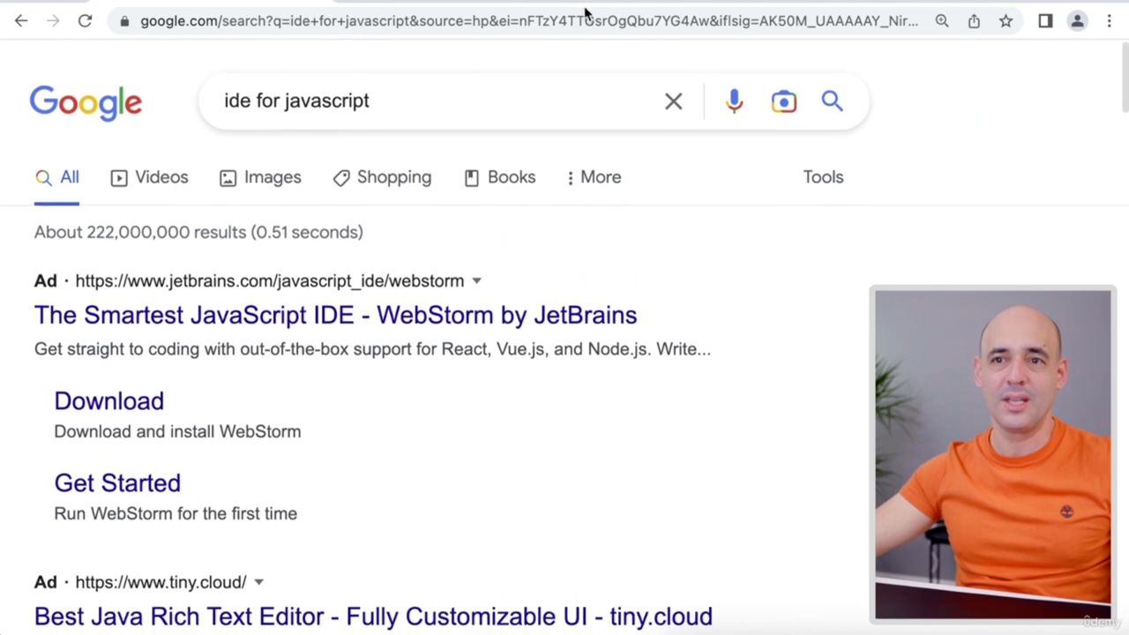
{"action": "left_click_drag", "start_coordinate": [374, 99], "coordinate": [158, 97]}
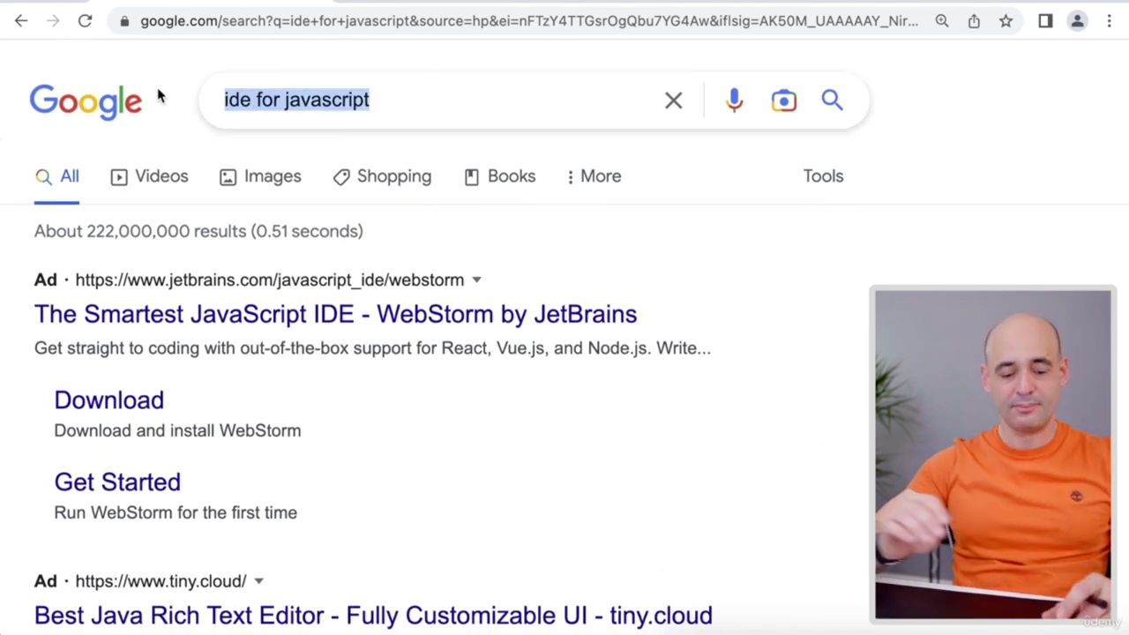
Step: Google 'visual studio code programming languages' and open the Language Support in Visual Studio Code result
{"action": "type", "text": "viseu"}
{"action": "key", "text": "BackSpace"}
{"action": "key", "text": "BackSpace"}
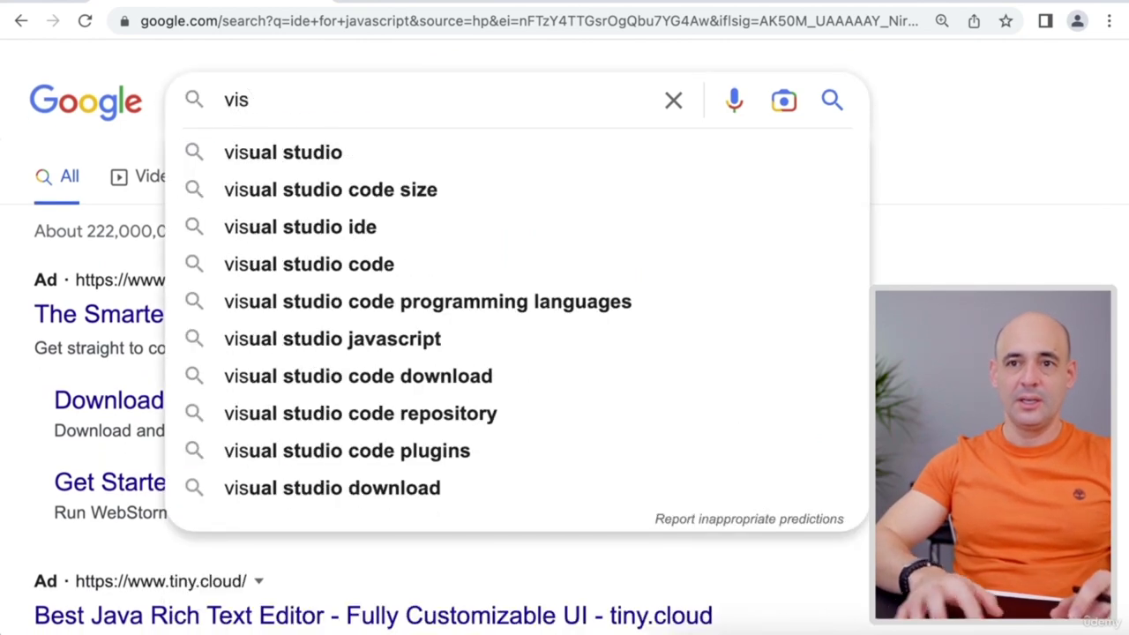
{"action": "type", "text": "ual stu"}
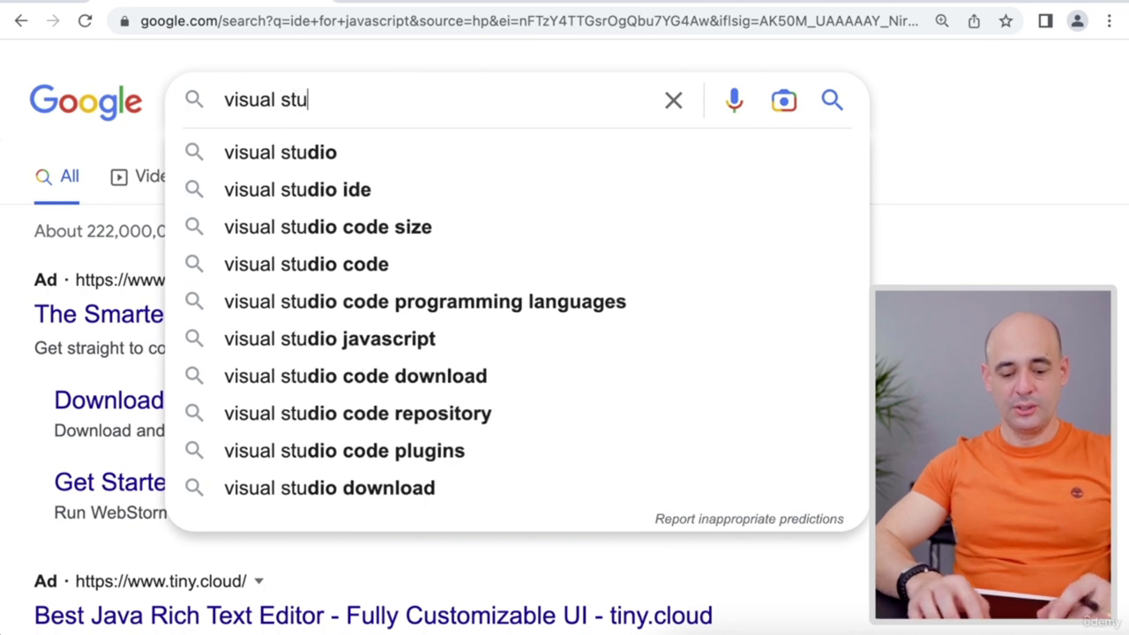
{"action": "type", "text": "dio code"}
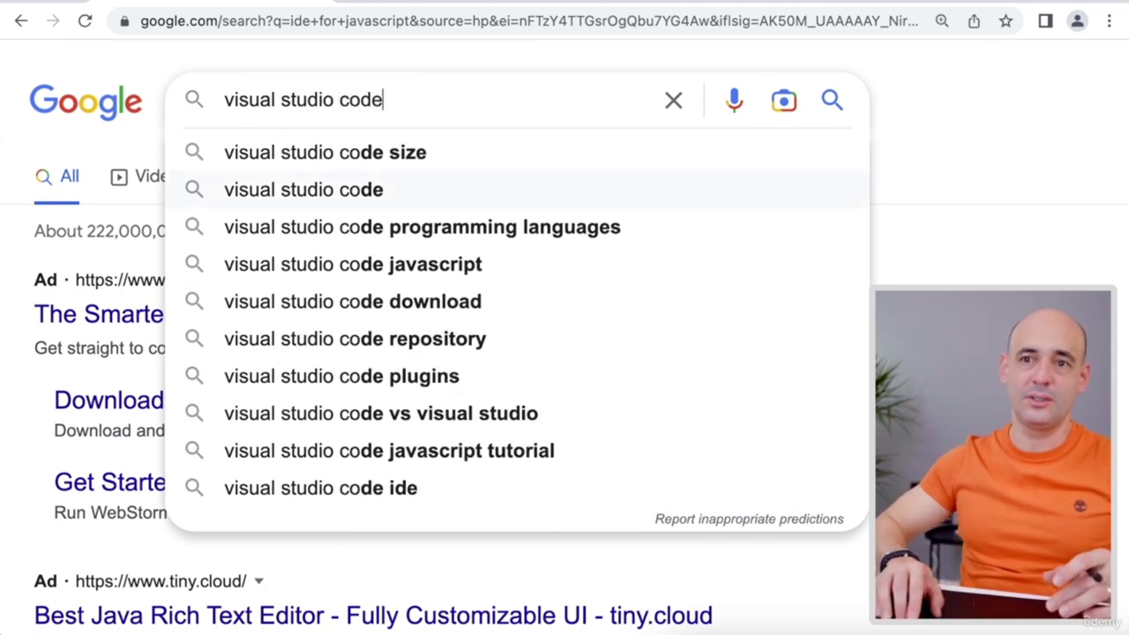
{"action": "left_click", "coordinate": [353, 226]}
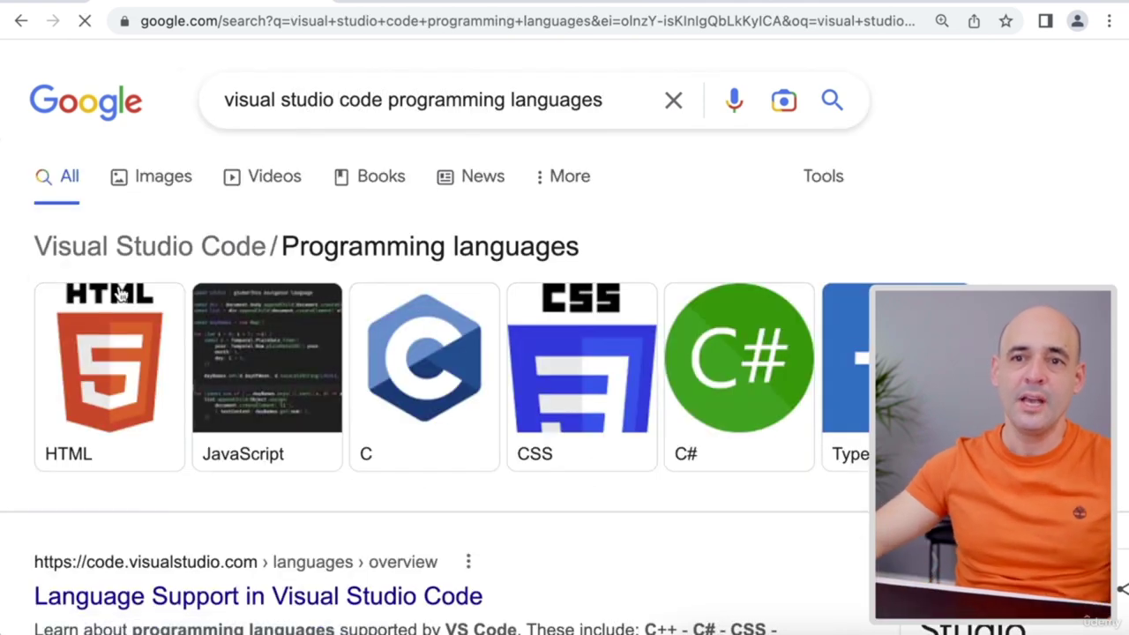
{"action": "scroll", "coordinate": [119, 295], "scroll_direction": "down", "scroll_amount": 3}
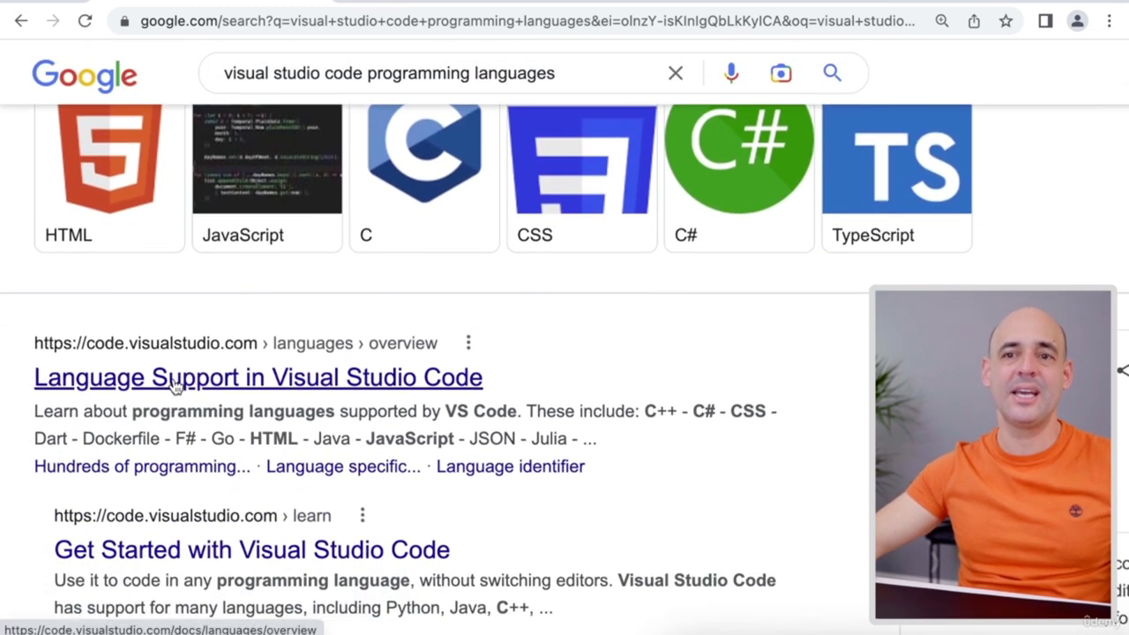
{"action": "left_click", "coordinate": [174, 386]}
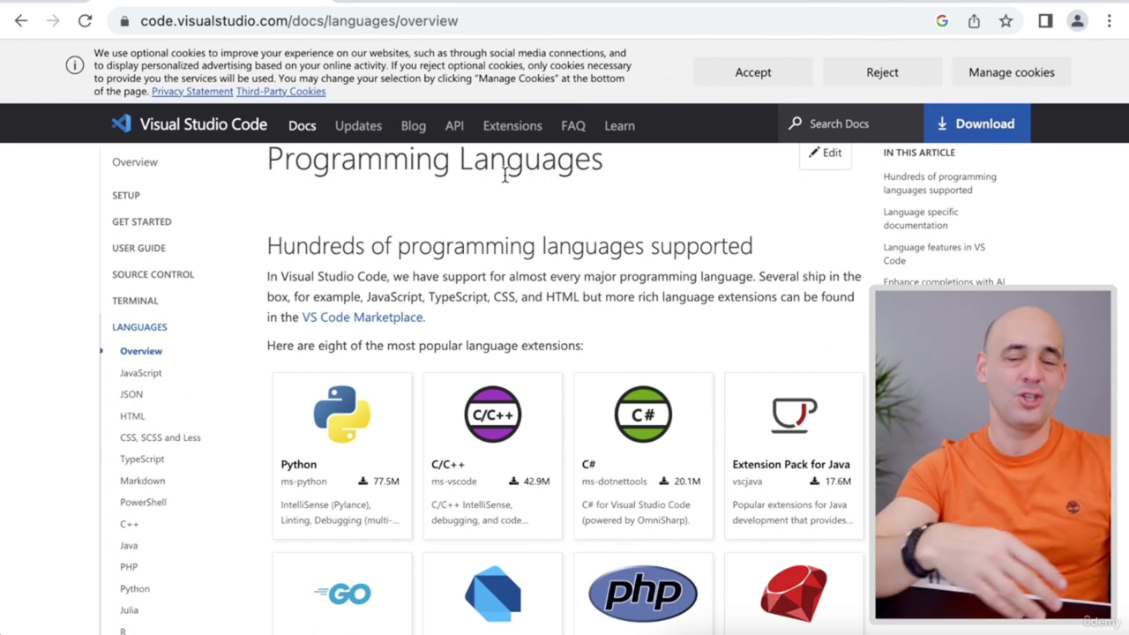
Step: Go to the code.visualstudio.com home page, accept its cookies, and zoom the page in
{"action": "left_click", "coordinate": [207, 126]}
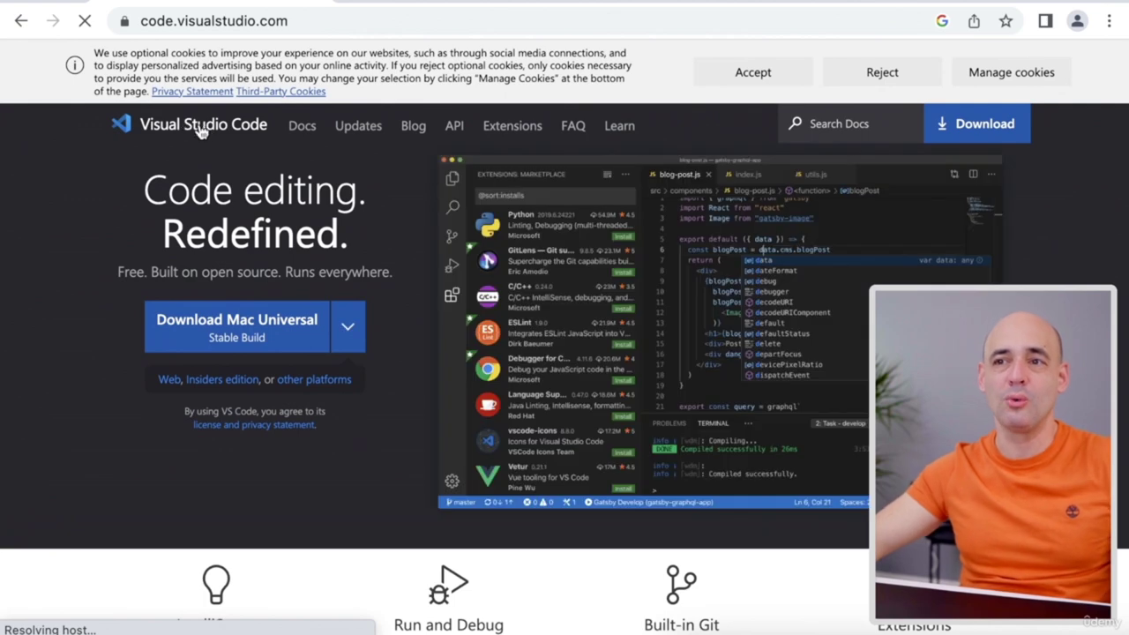
{"action": "left_click", "coordinate": [780, 78]}
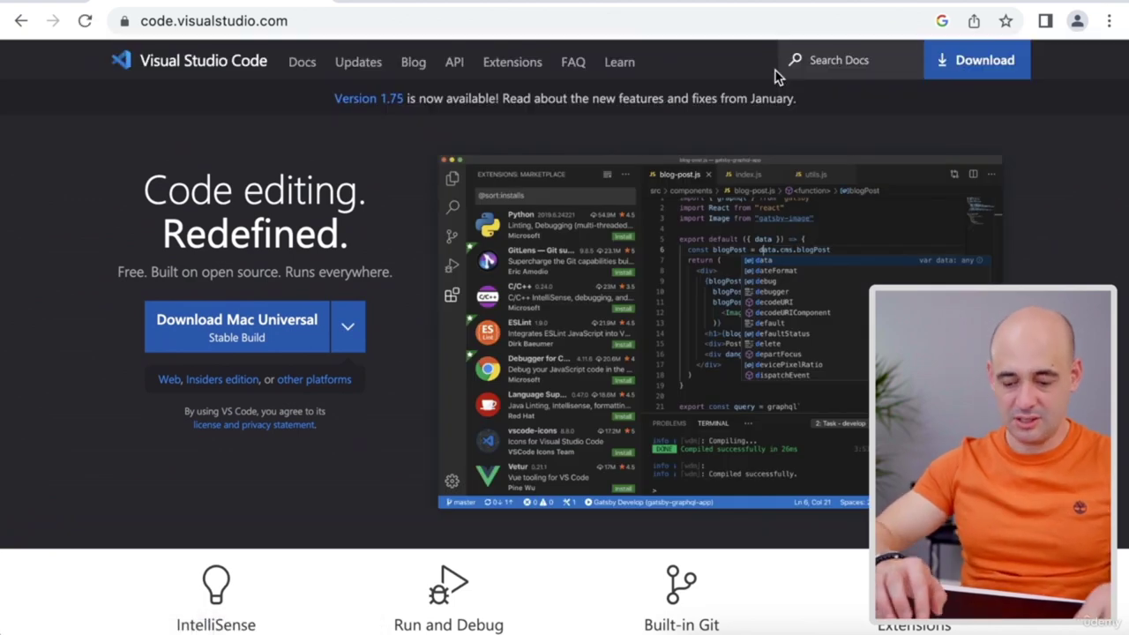
{"action": "key", "text": "super+0"}
{"action": "key", "text": "super+equal"}
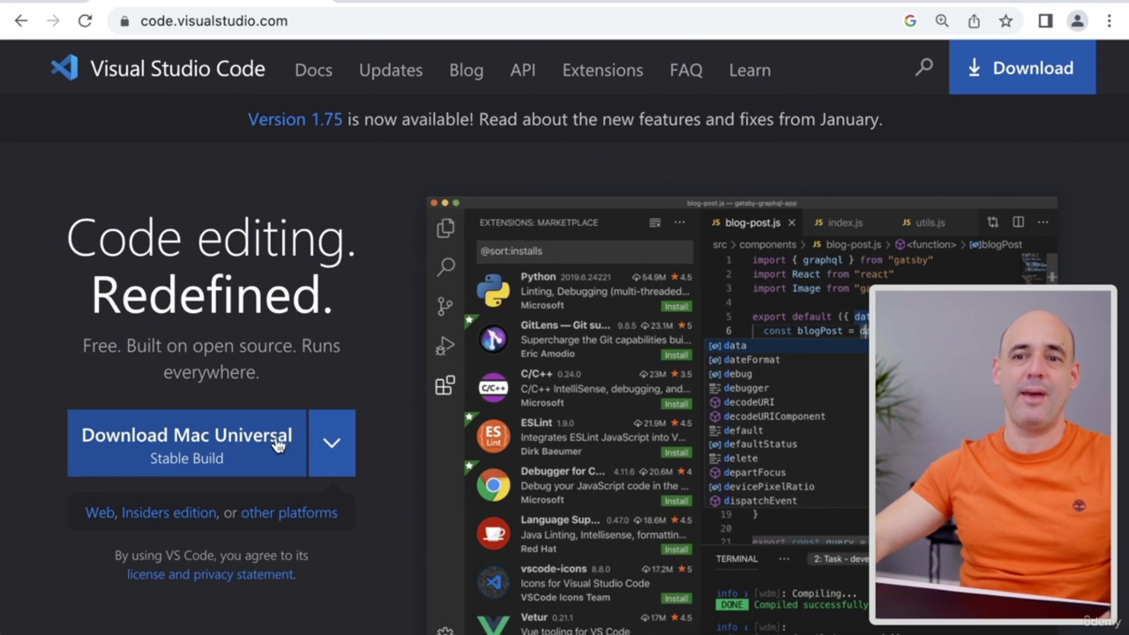
{"action": "left_click", "coordinate": [995, 88]}
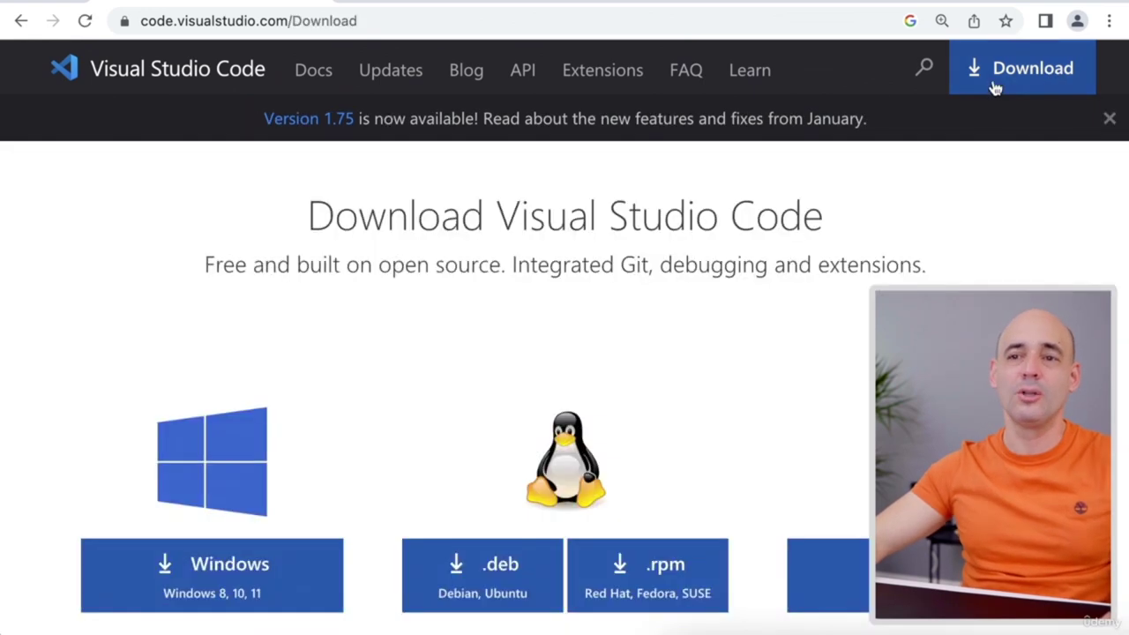
{"action": "scroll", "coordinate": [660, 343], "scroll_direction": "down", "scroll_amount": 2}
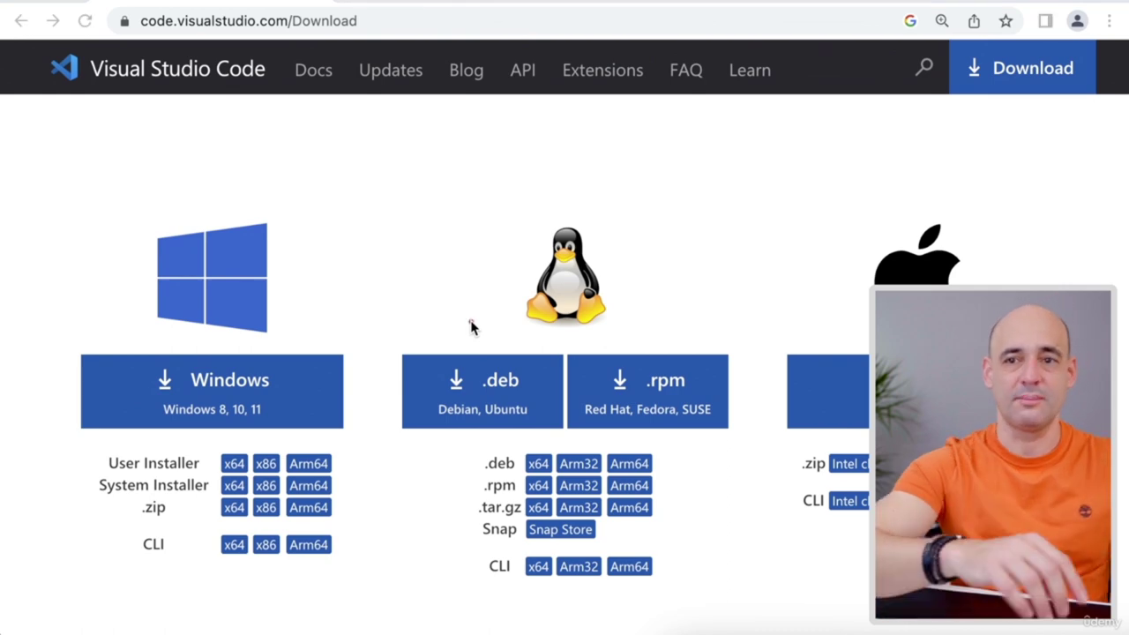
{"action": "mouse_move", "coordinate": [345, 214]}
{"action": "left_mouse_down"}
{"action": "mouse_move", "coordinate": [277, 281]}
{"action": "mouse_move", "coordinate": [289, 278]}
{"action": "left_mouse_up"}
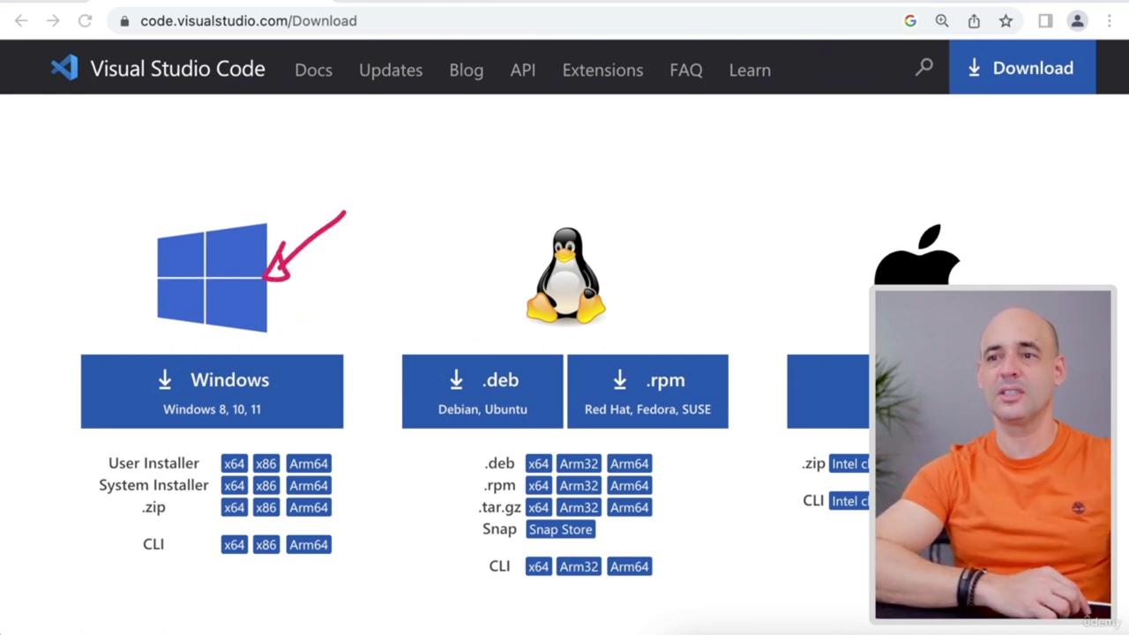
{"action": "mouse_move", "coordinate": [1044, 218]}
{"action": "left_mouse_down"}
{"action": "mouse_move", "coordinate": [979, 271]}
{"action": "mouse_move", "coordinate": [976, 251]}
{"action": "left_mouse_up"}
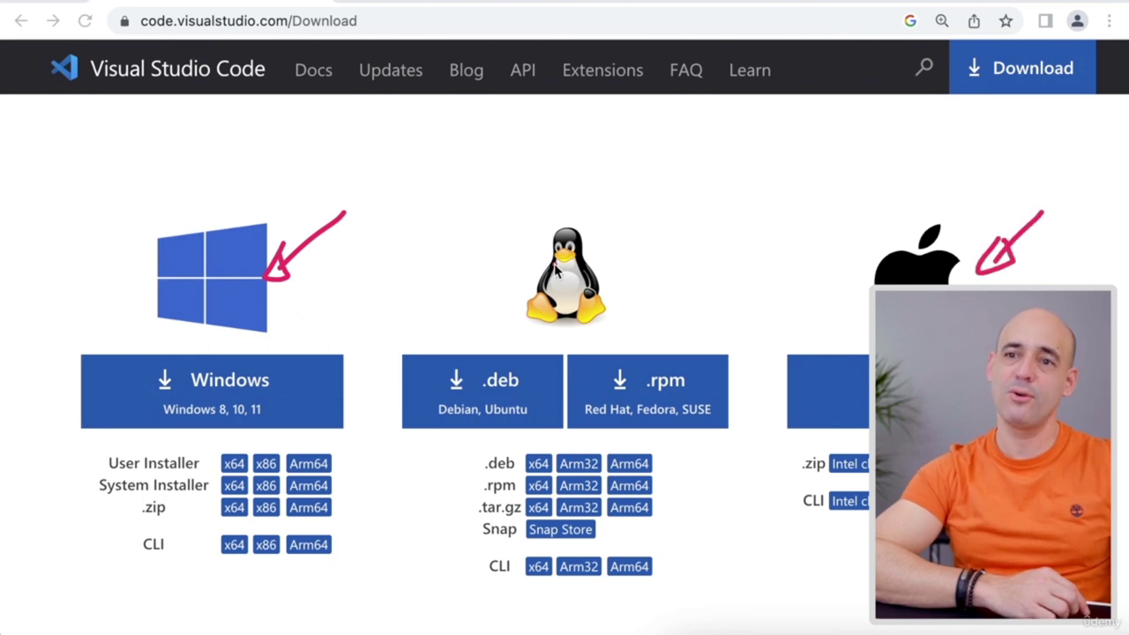
{"action": "left_click_drag", "start_coordinate": [518, 404], "coordinate": [515, 352]}
{"action": "left_click_drag", "start_coordinate": [689, 342], "coordinate": [633, 403]}
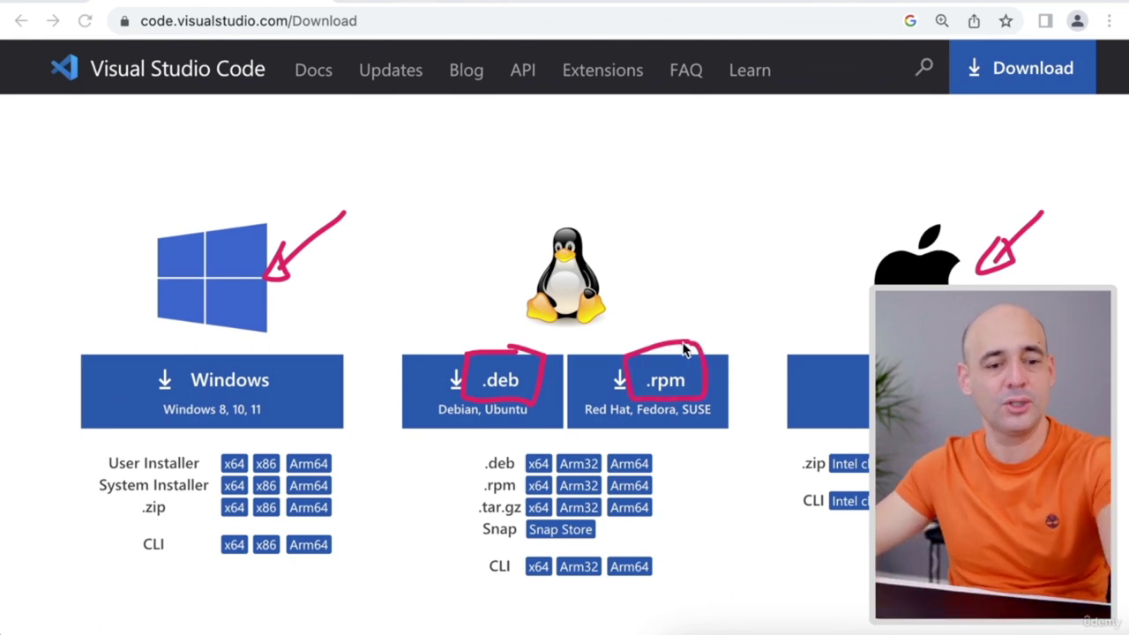
{"action": "key", "text": "Escape"}
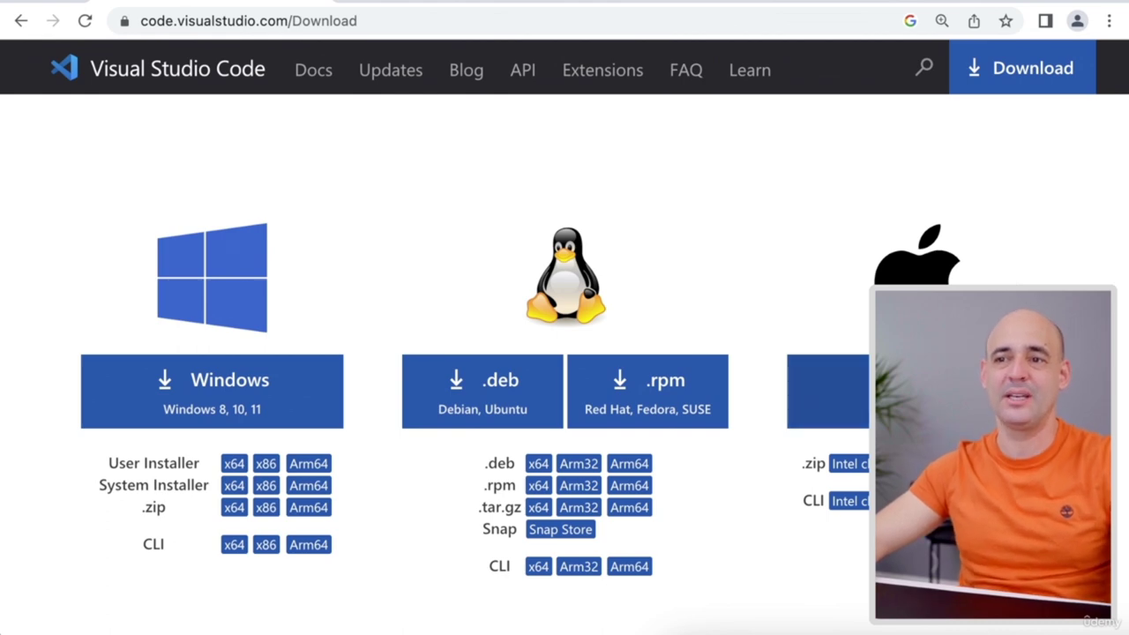
Step: Download the VS Code Mac build and open the downloaded zip from the download bar
{"action": "left_click", "coordinate": [917, 391]}
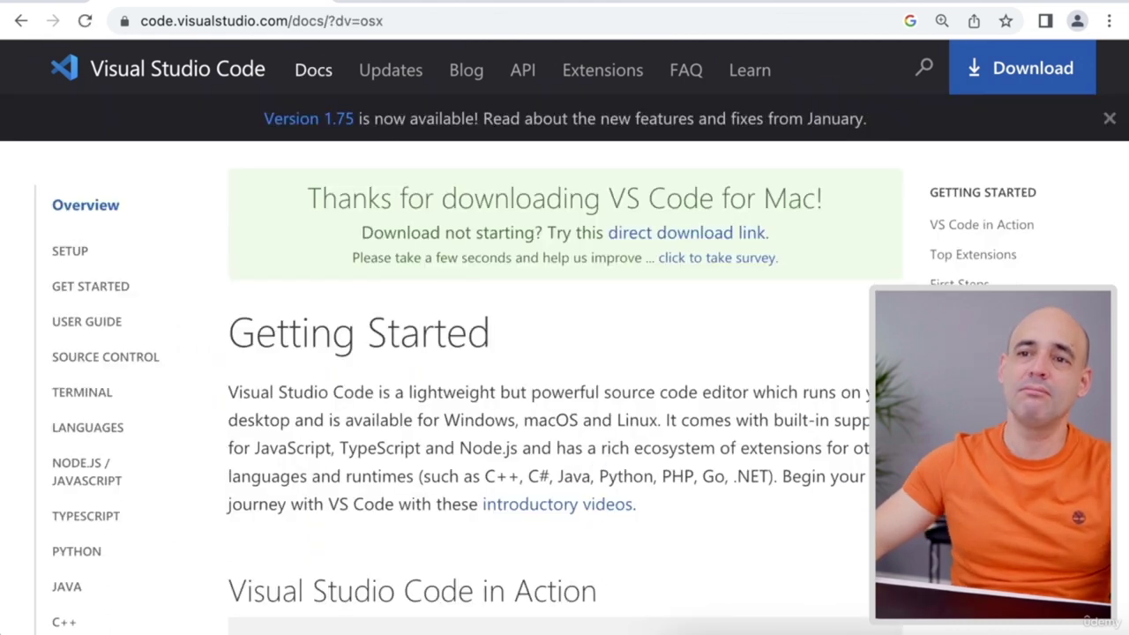
{"action": "scroll", "coordinate": [632, 292], "scroll_direction": "down", "scroll_amount": 1}
{"action": "scroll", "coordinate": [632, 292], "scroll_direction": "down", "scroll_amount": 1}
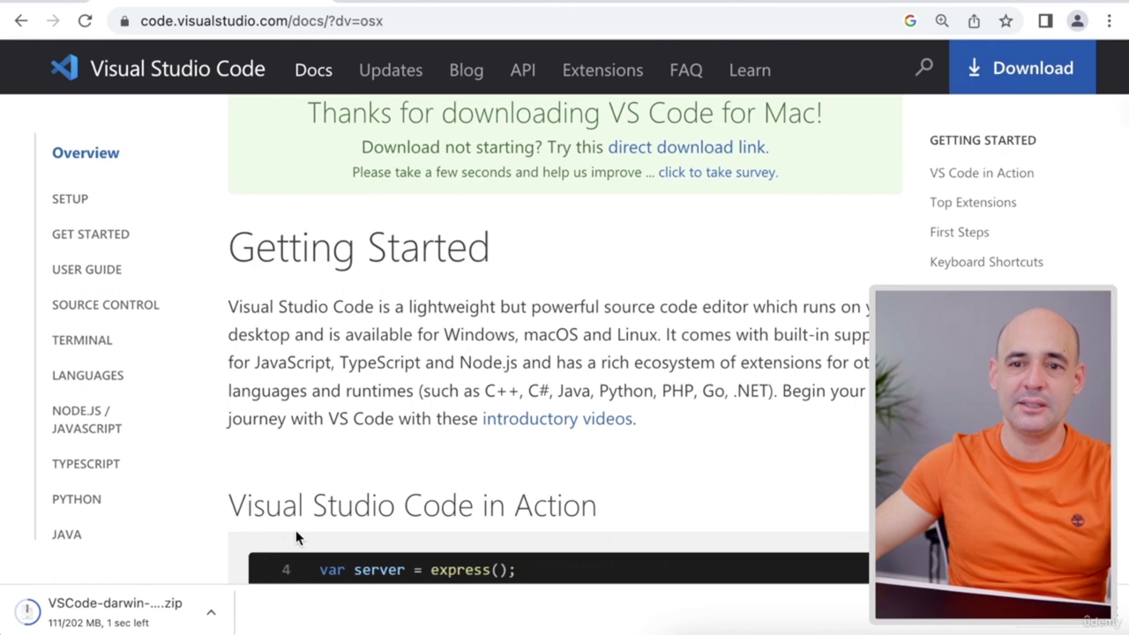
{"action": "left_click", "coordinate": [172, 617]}
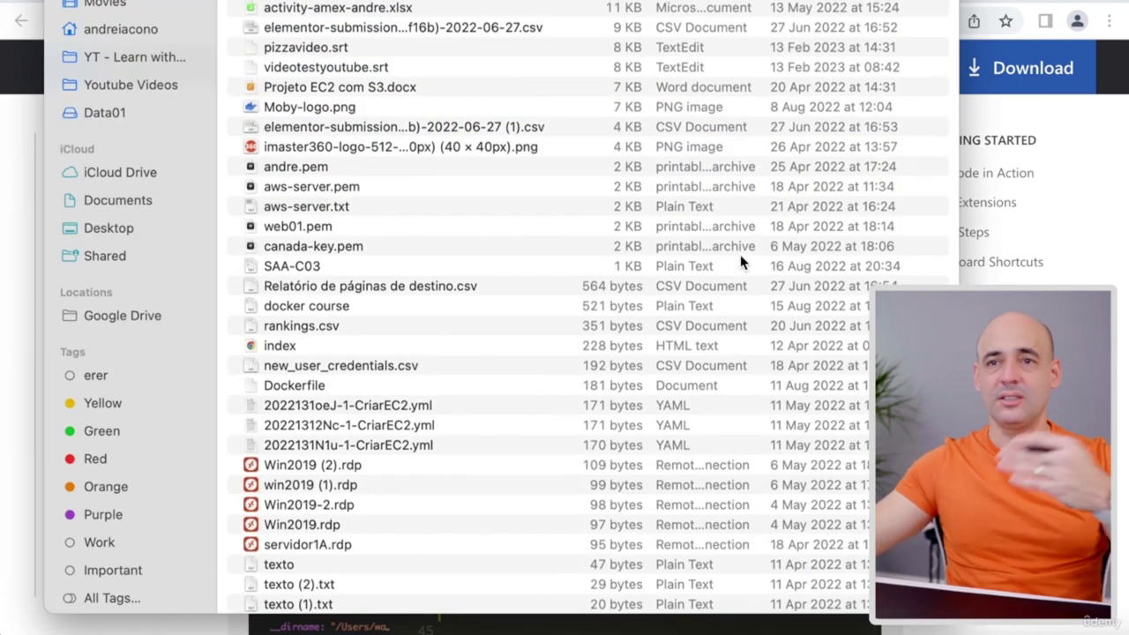
Step: Close the Finder downloads window with Cmd+W
{"action": "key", "text": "super+w"}
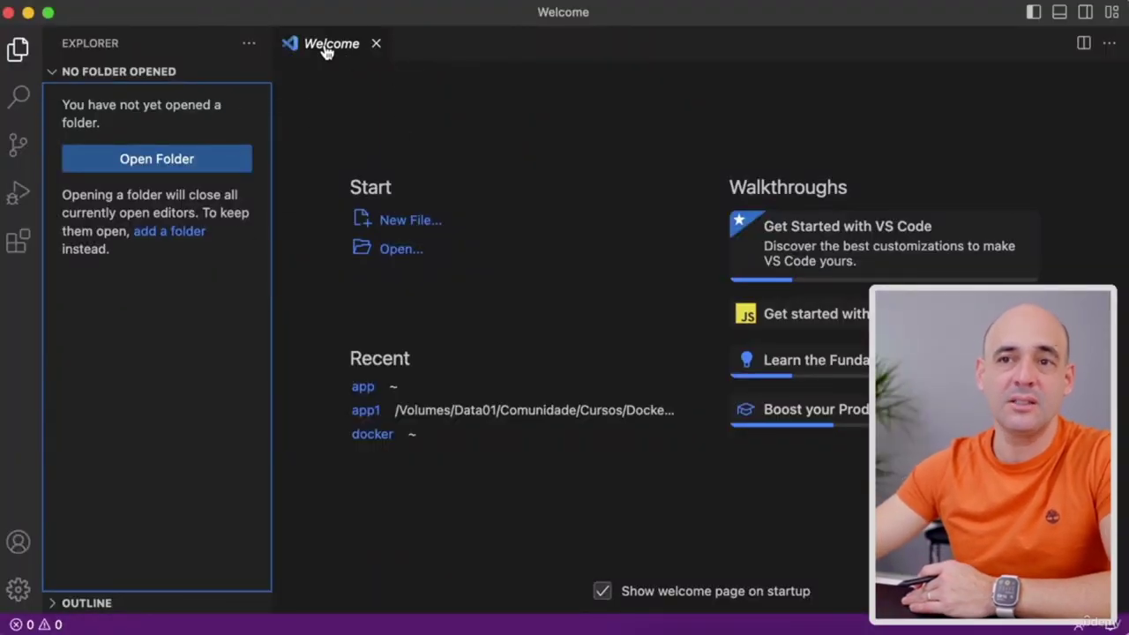
Step: Close the VS Code Welcome tab
{"action": "left_click", "coordinate": [377, 44]}
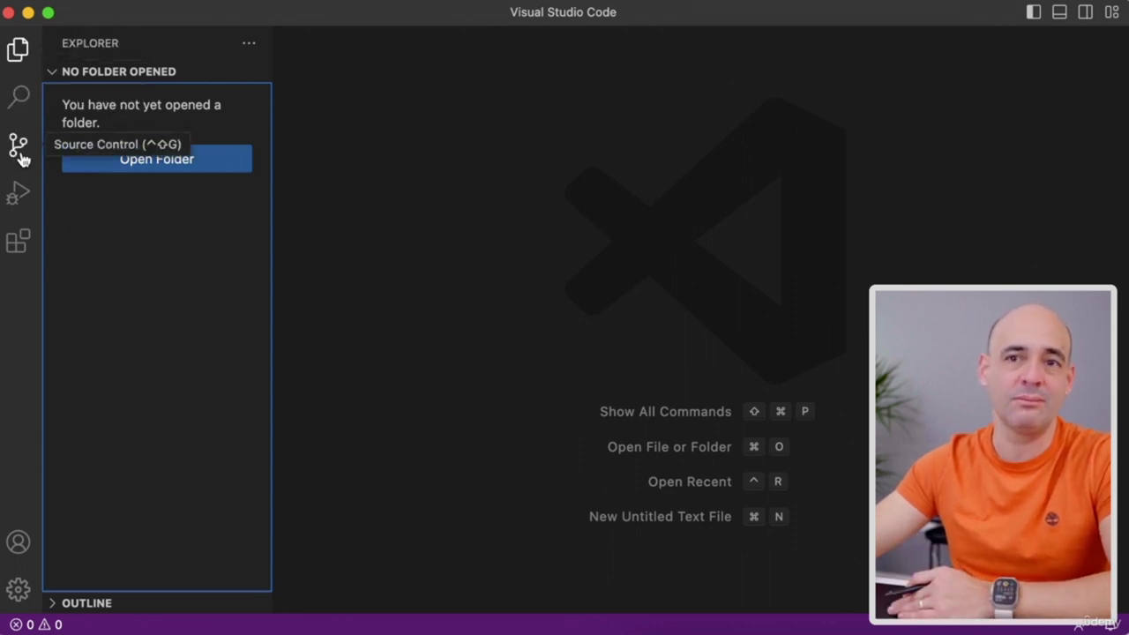
Step: Open the Extensions view and clear the mistyped 'live srver' search
{"action": "left_click", "coordinate": [19, 246]}
{"action": "type", "text": "live srver"}
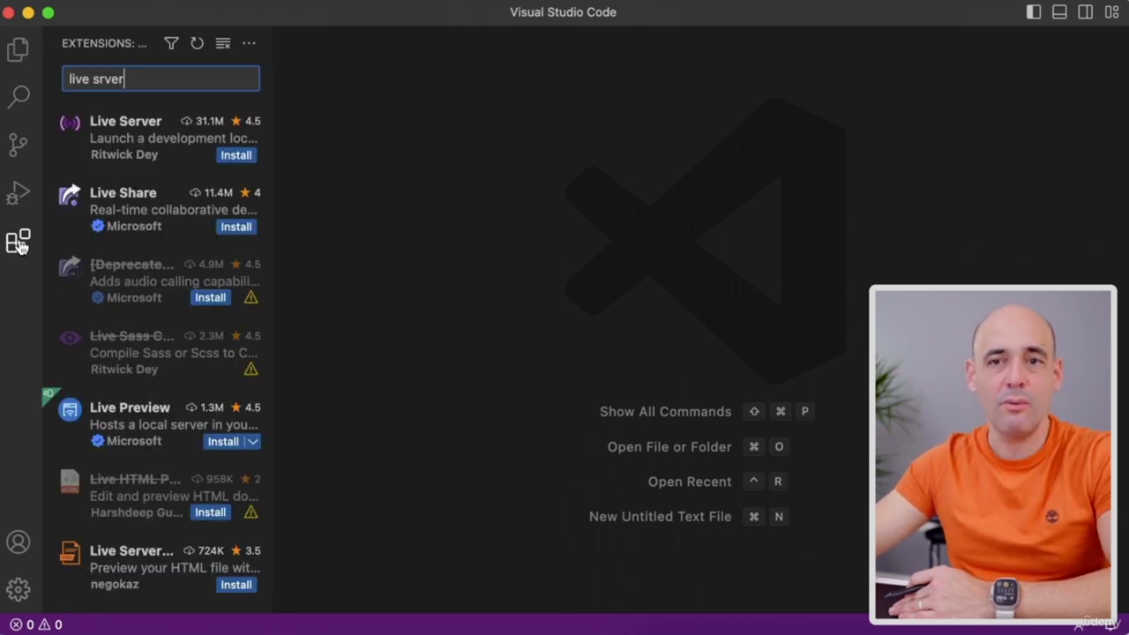
{"action": "triple_click", "coordinate": [108, 79]}
{"action": "key", "text": "BackSpace"}
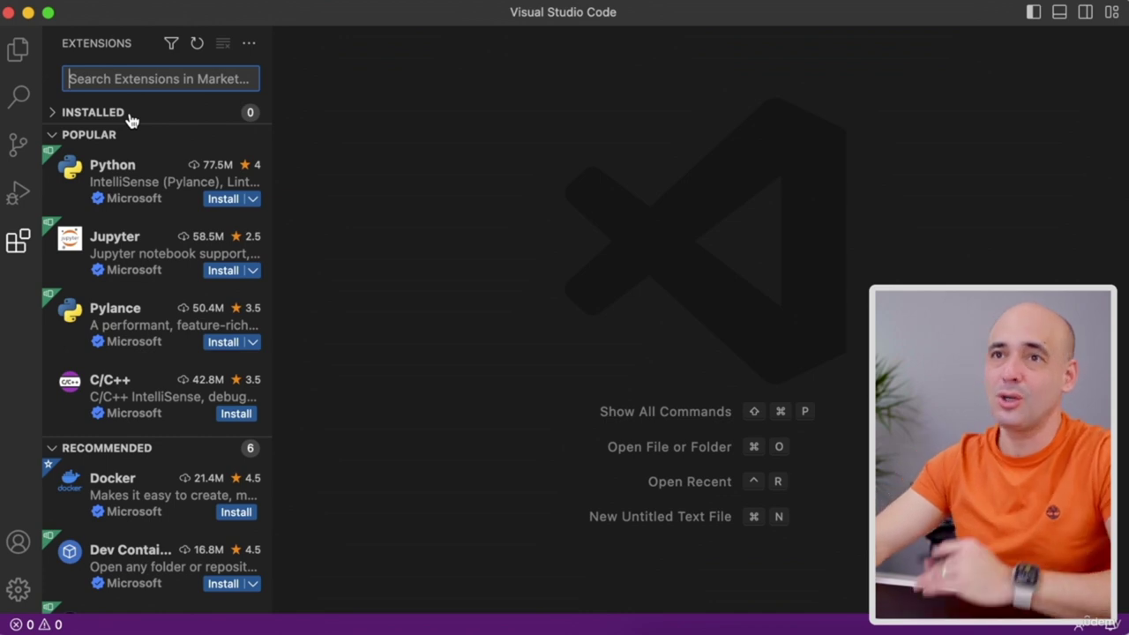
Step: Search 'material icon', widen the sidebar, and install Material Icon Theme v4.24.0
{"action": "type", "text": "m"}
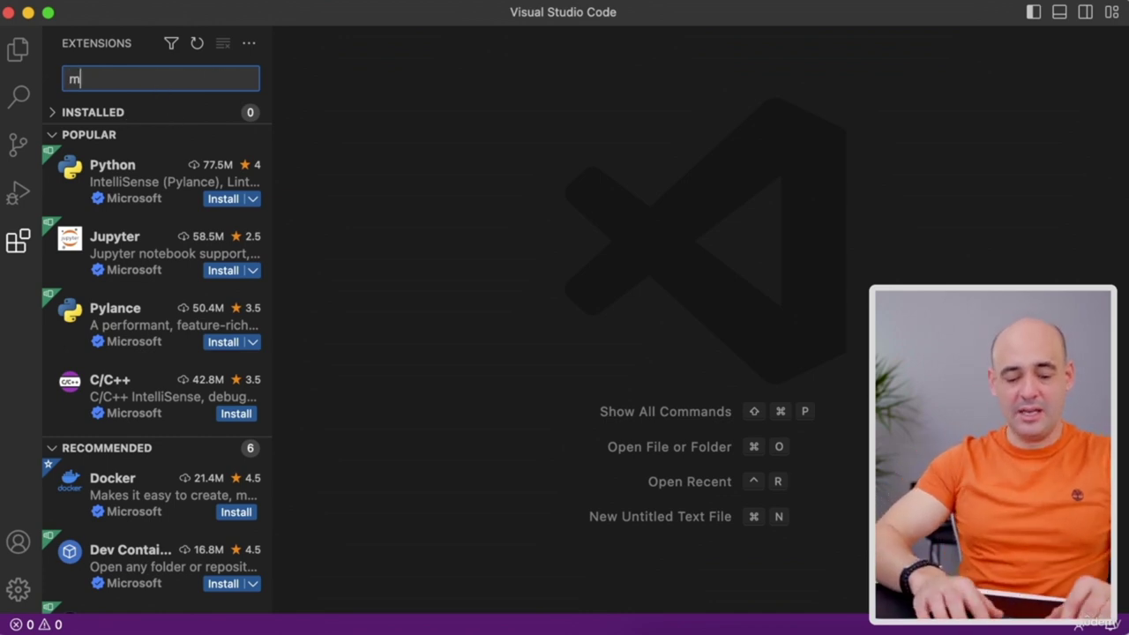
{"action": "type", "text": "aterial icon"}
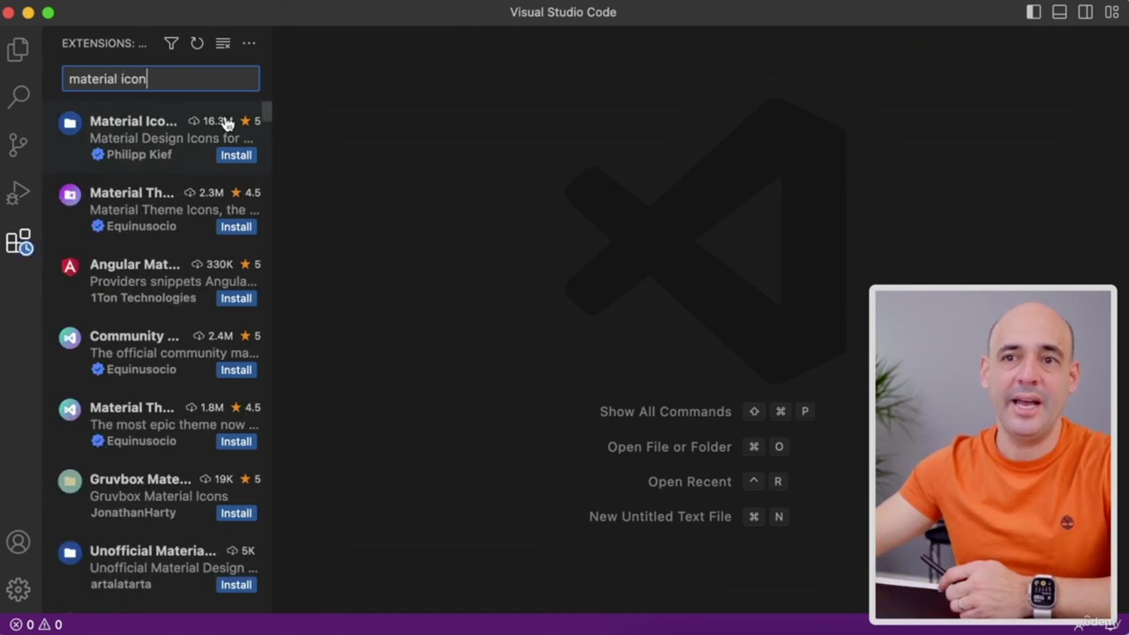
{"action": "left_click_drag", "start_coordinate": [275, 100], "coordinate": [385, 106]}
{"action": "left_click", "coordinate": [194, 139]}
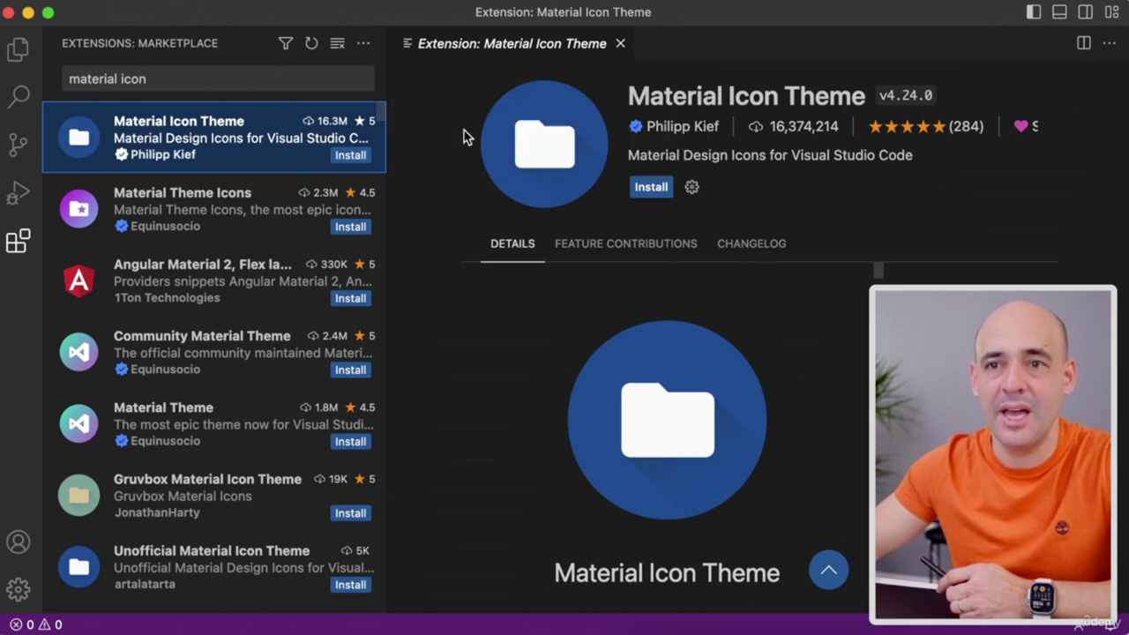
{"action": "left_click", "coordinate": [651, 188]}
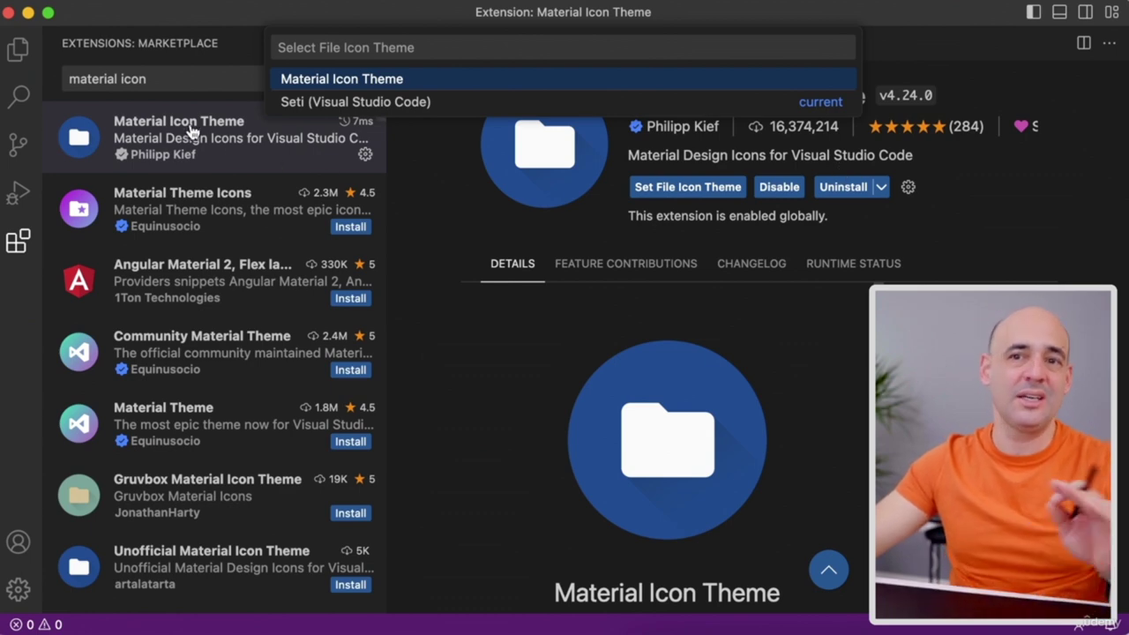
Step: Replace the 'material icon' extension search with a search for 'live server'
{"action": "triple_click", "coordinate": [175, 78]}
{"action": "key", "text": "BackSpace"}
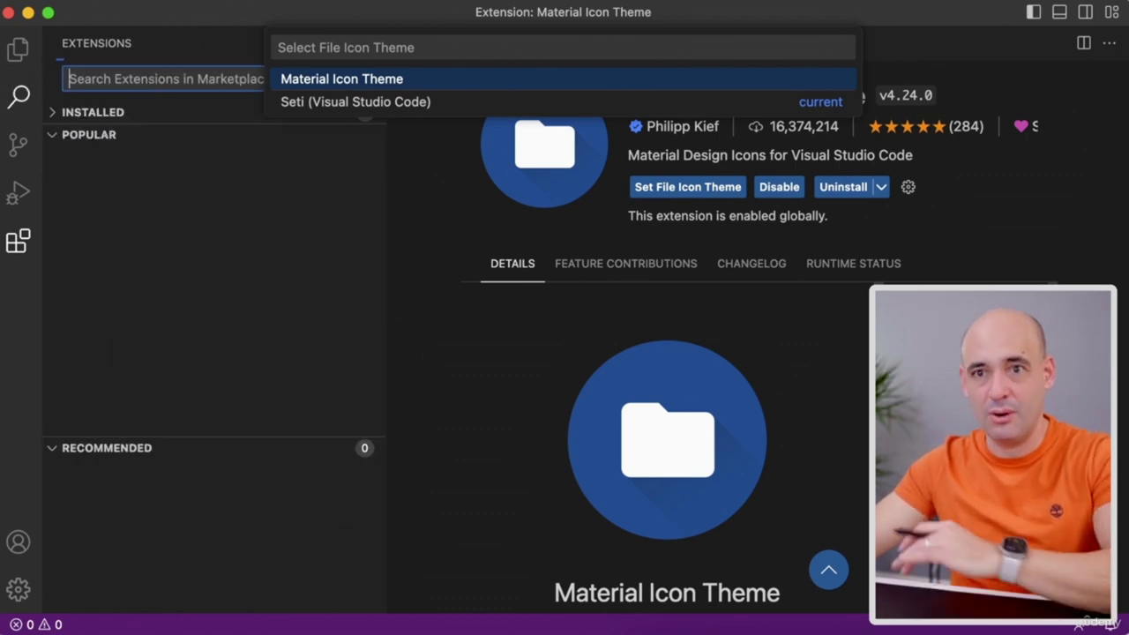
{"action": "left_click", "coordinate": [343, 174]}
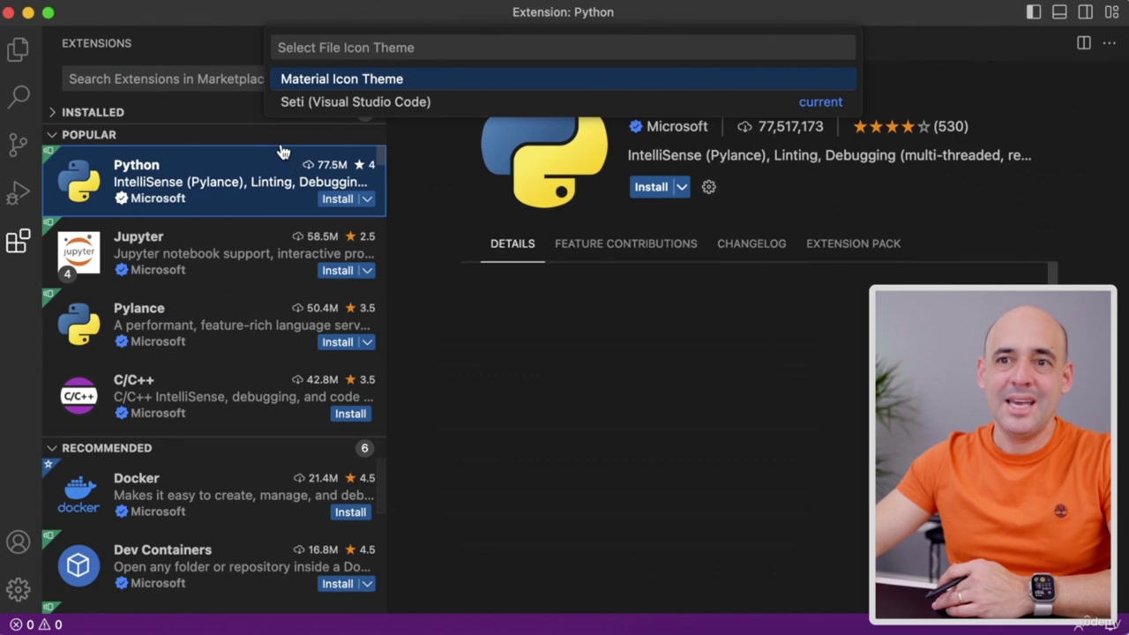
{"action": "left_click", "coordinate": [152, 74]}
{"action": "type", "text": "live server"}
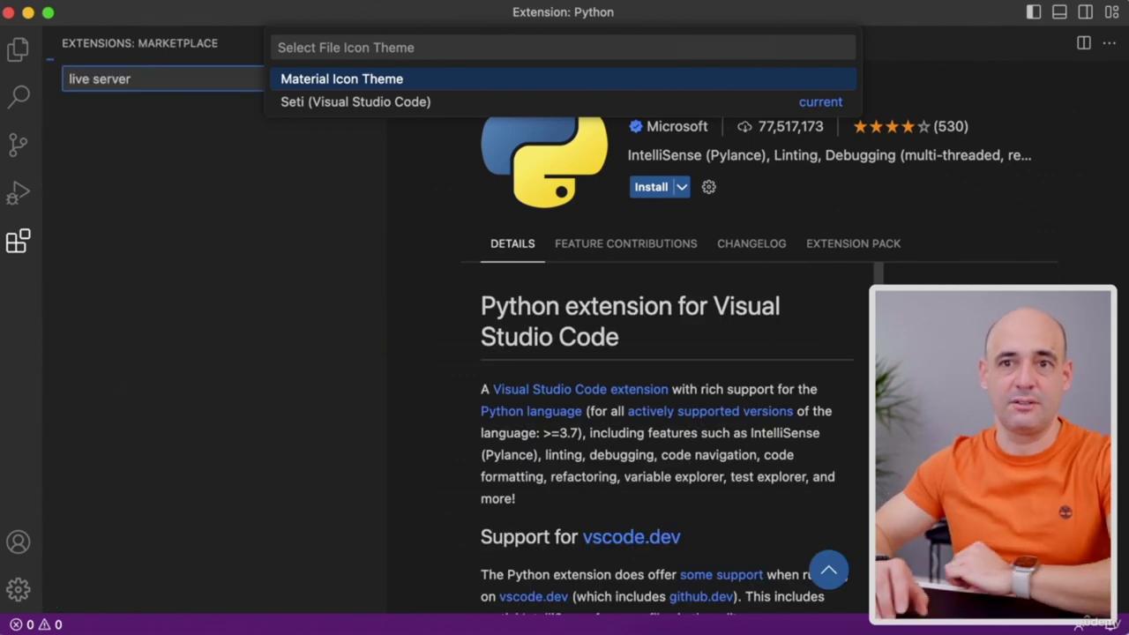
Step: Choose Material Icon Theme for file icons, then install the Live Server v5.7.9 extension
{"action": "left_click", "coordinate": [836, 79]}
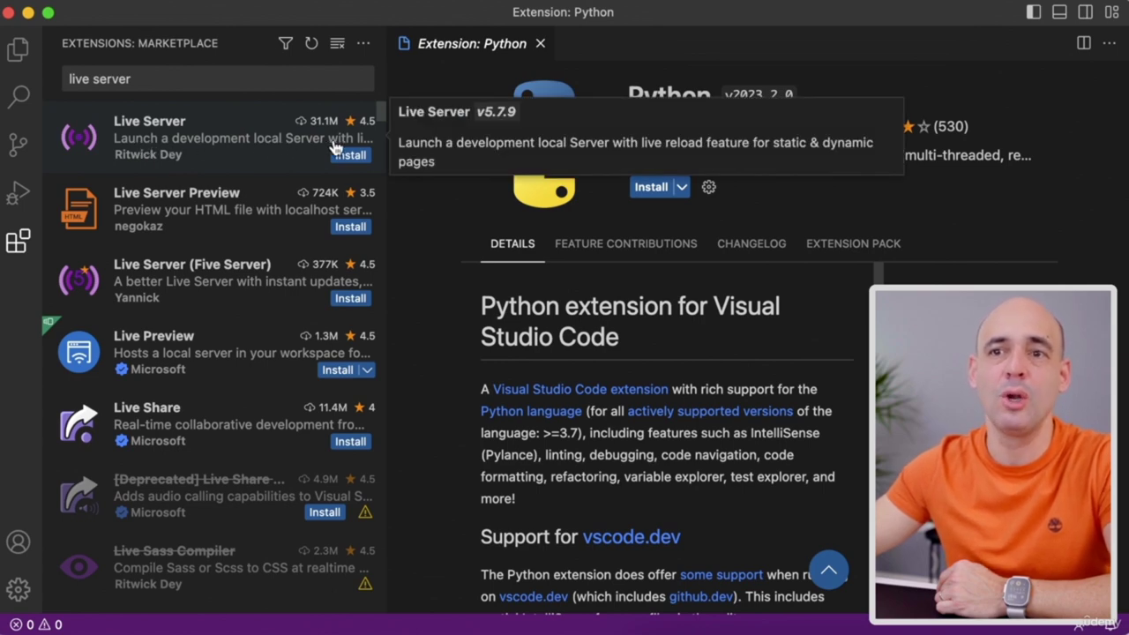
{"action": "left_click", "coordinate": [285, 128]}
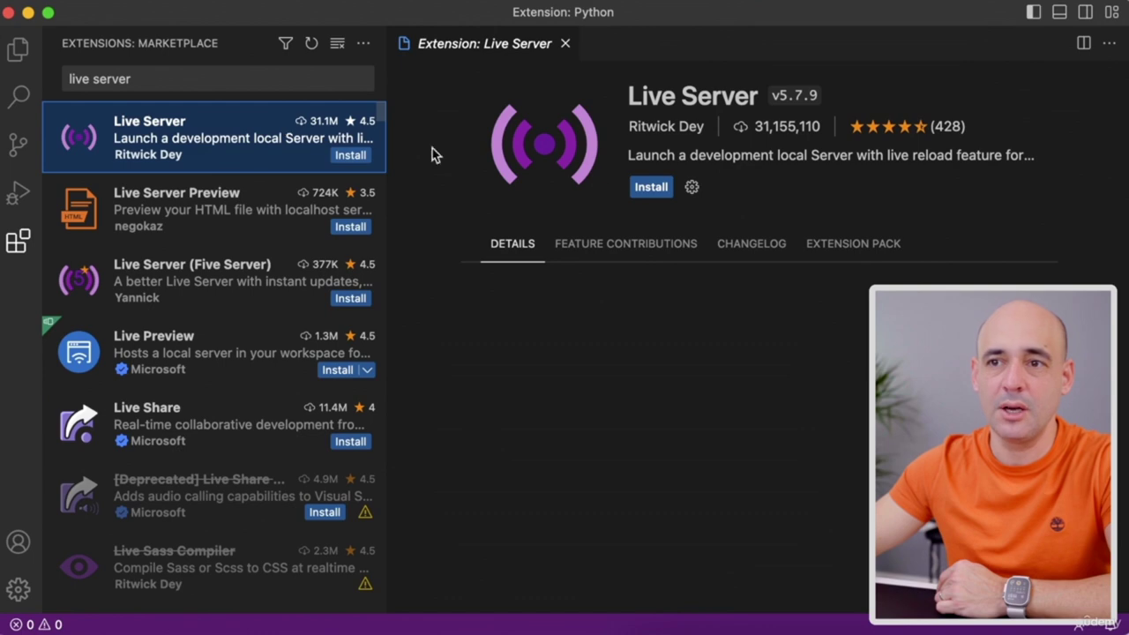
{"action": "left_click", "coordinate": [657, 188]}
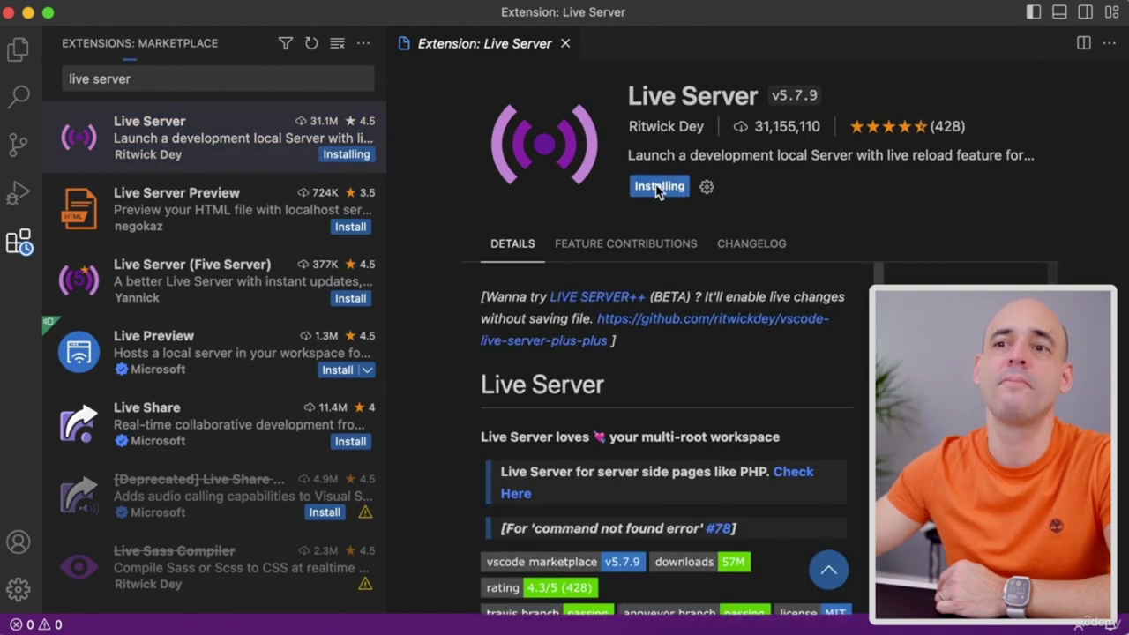